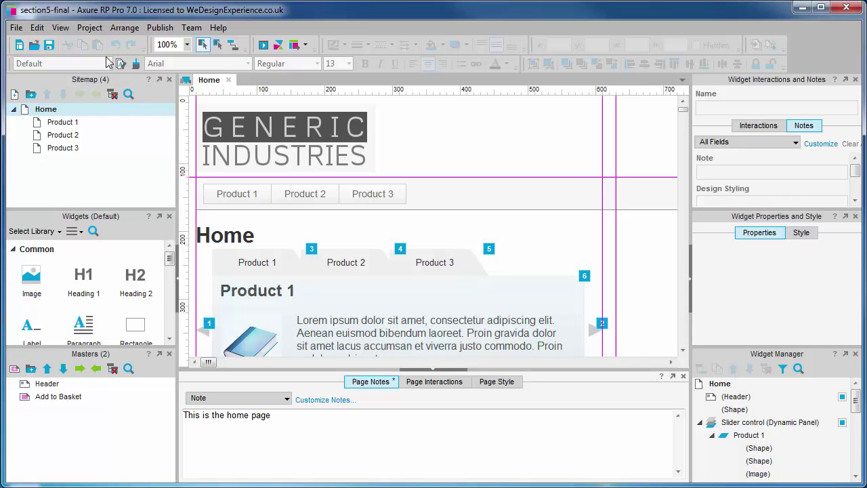
# Open the Publish menu for the section5-final prototype.
pyautogui.click(154, 28)
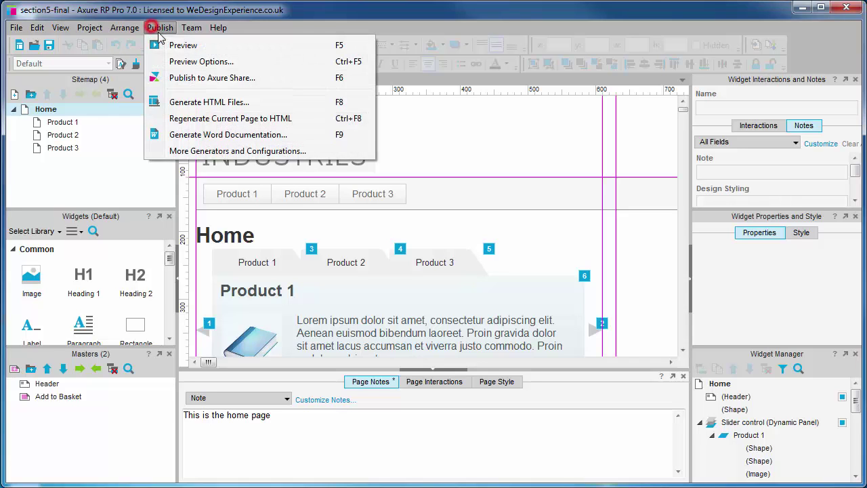
# Add a Word Documentation configuration named 'Visual designers' and open its generation settings.
pyautogui.click(219, 151)
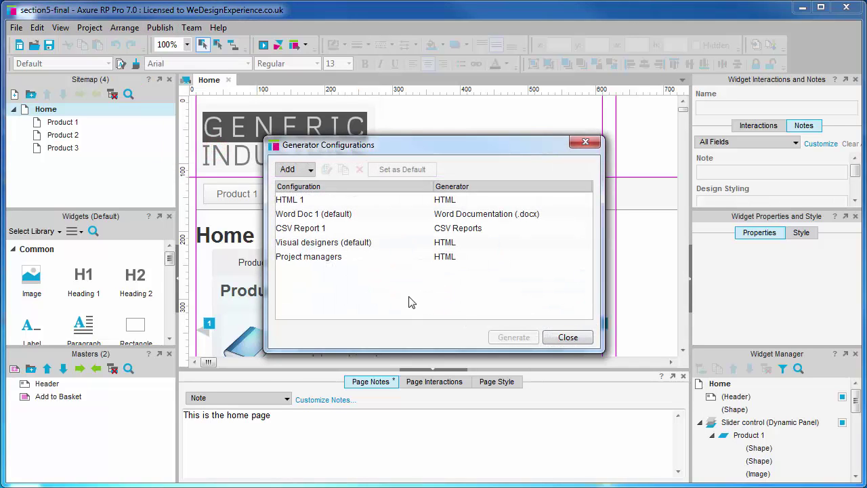
pyautogui.click(311, 169)
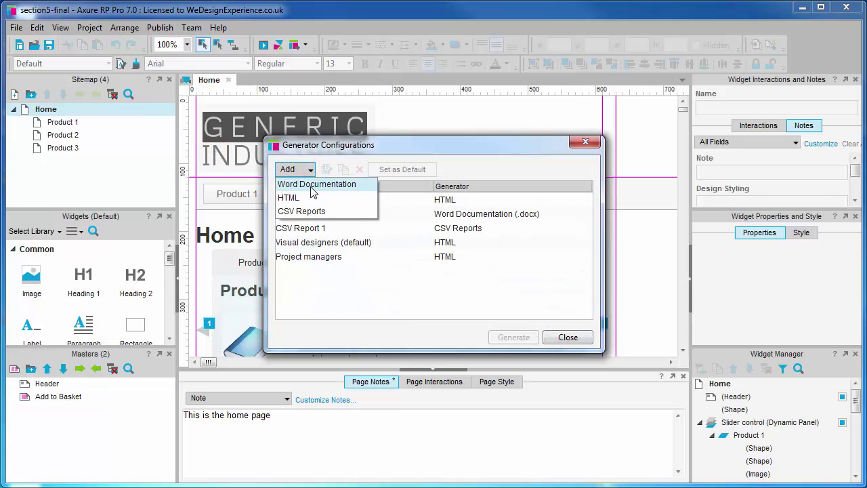
pyautogui.click(308, 183)
pyautogui.write('V')
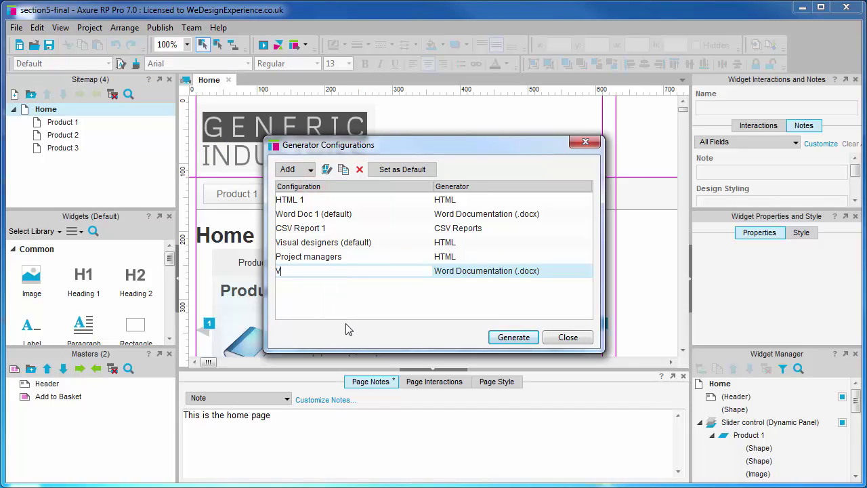
pyautogui.write('isual designers')
pyautogui.click(412, 303)
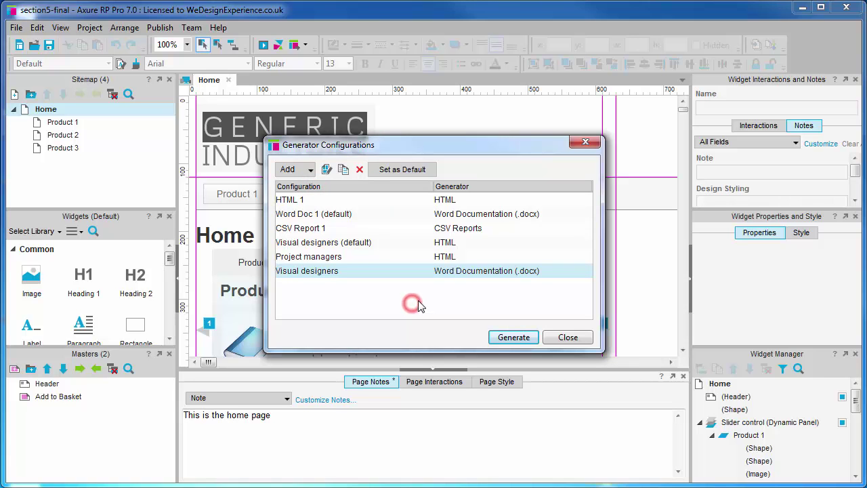
pyautogui.click(512, 338)
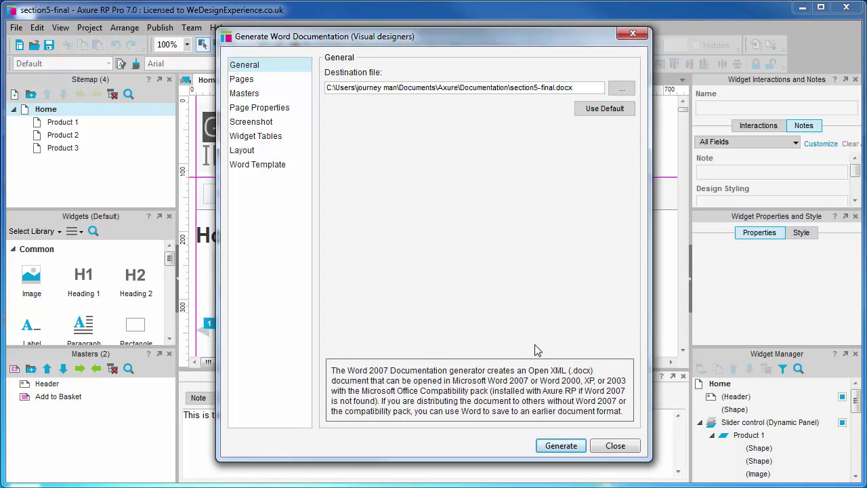
# Generate the Visual designers document as section5-final.docx, agreeing to create the destination folder.
pyautogui.press('Return')
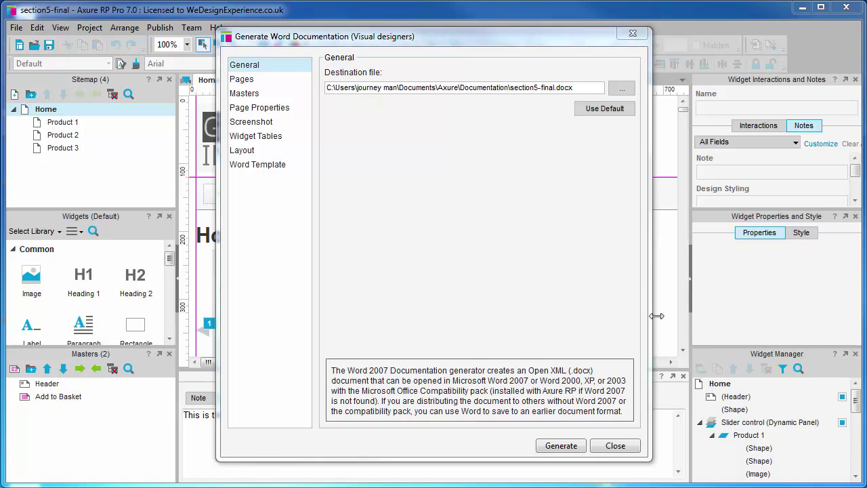
pyautogui.click(546, 87)
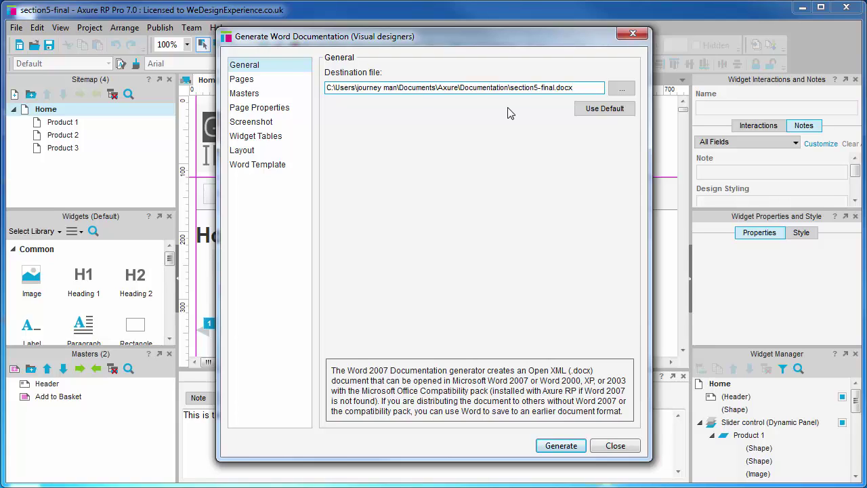
pyautogui.click(562, 445)
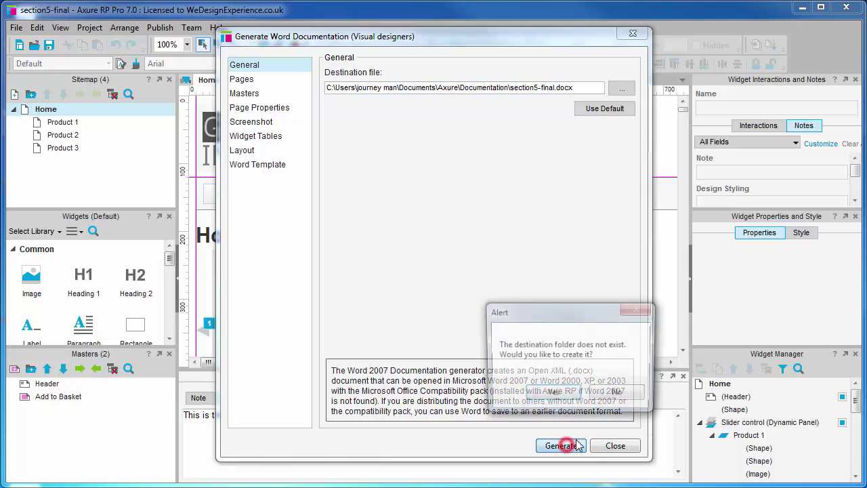
pyautogui.click(554, 395)
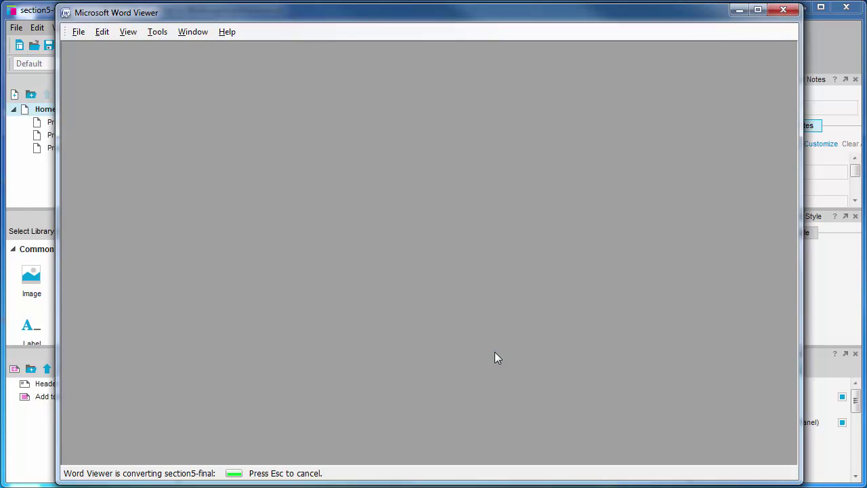
# Dismiss the conversion notice and check the title 'The Documentation' and the abstract.
pyautogui.click(570, 384)
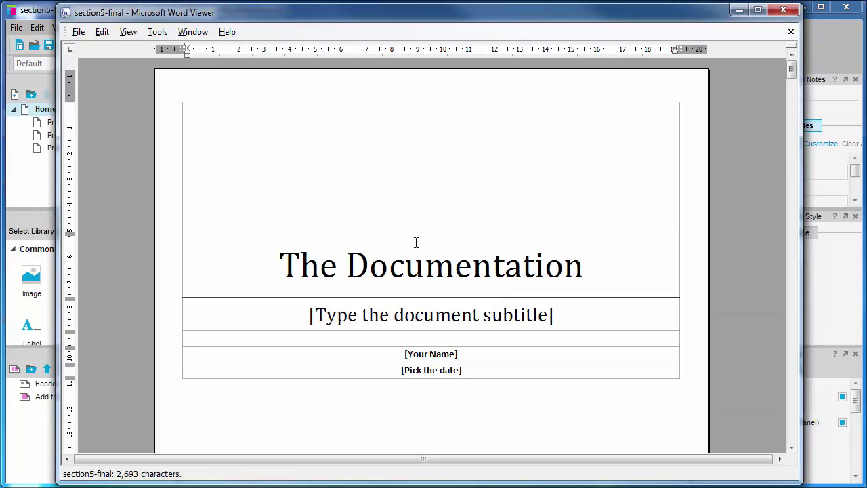
pyautogui.click(437, 275)
pyautogui.tripleClick(306, 265)
pyautogui.click(535, 272)
pyautogui.scroll(-6, 521, 277)
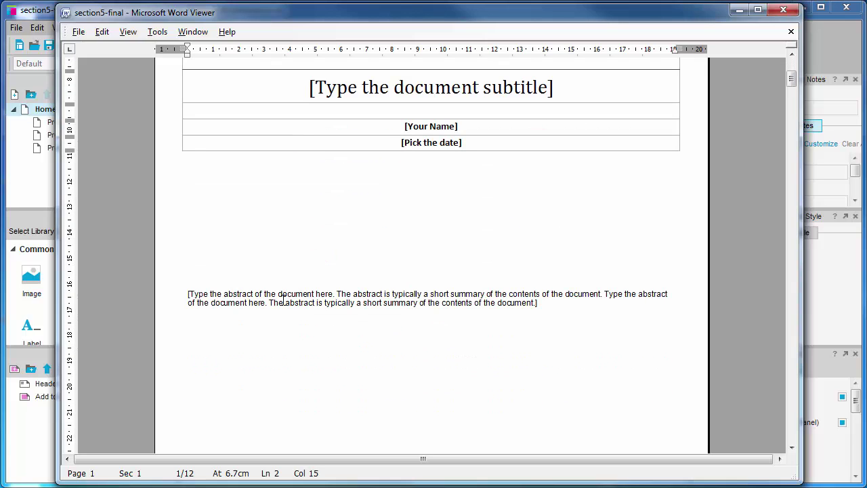
pyautogui.moveTo(210, 294); pyautogui.dragTo(315, 293)
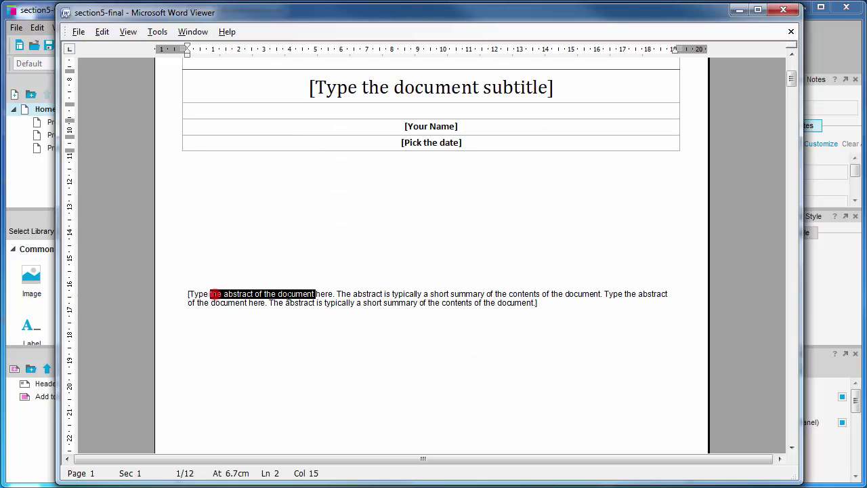
pyautogui.click(421, 293)
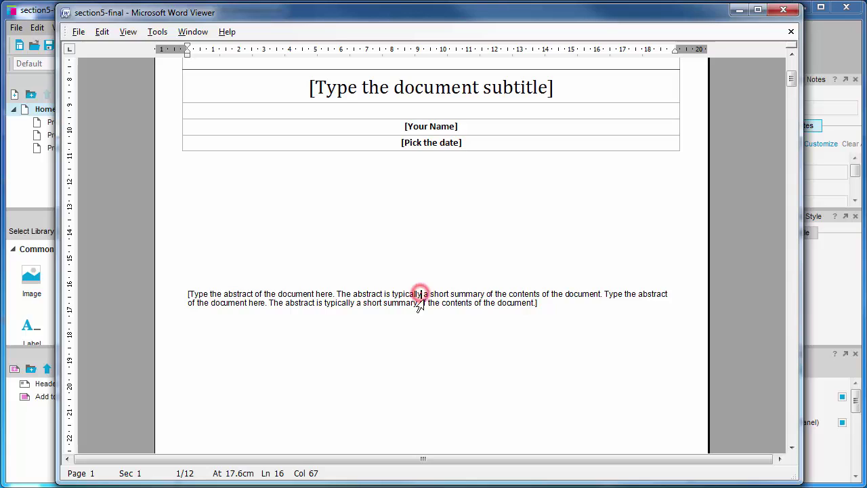
# Scroll down to the Page Tree listing through Product 3.
pyautogui.scroll(-10, 427, 298)
pyautogui.scroll(-3, 435, 310)
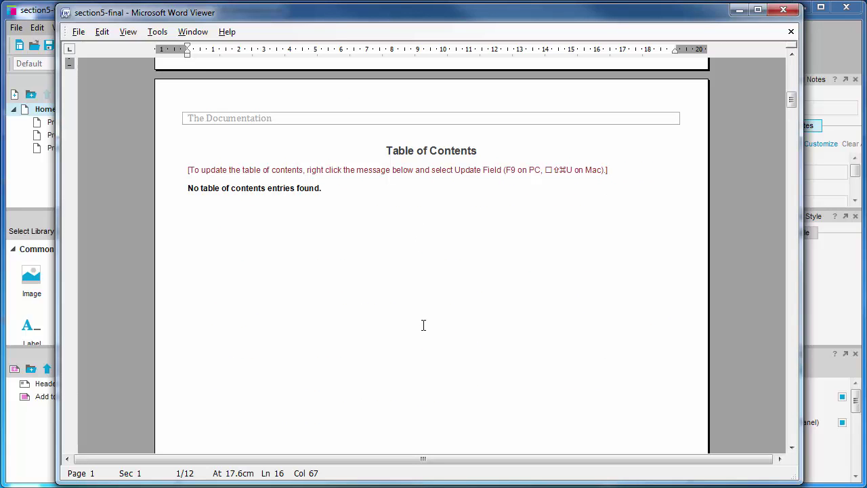
pyautogui.scroll(-20, 425, 325)
pyautogui.moveTo(265, 203); pyautogui.dragTo(271, 199)
pyautogui.click(281, 201)
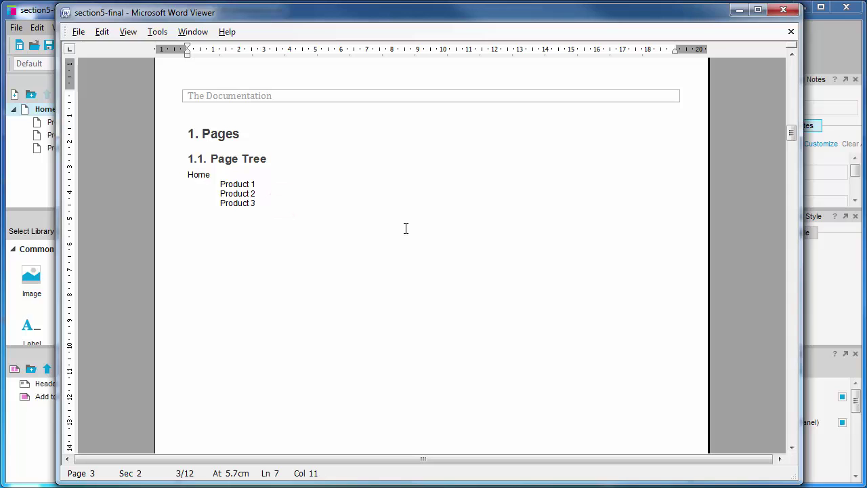
# Review the Home section heading and its embedded page screenshot.
pyautogui.scroll(-20, 429, 304)
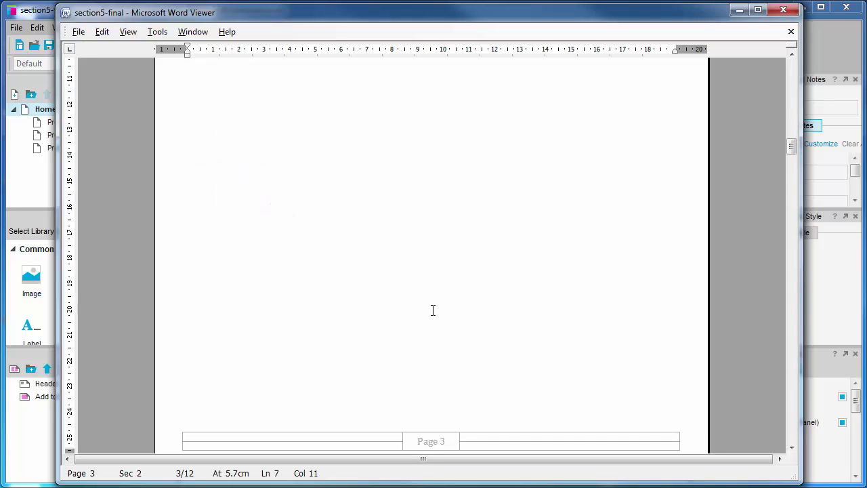
pyautogui.scroll(1, 446, 302)
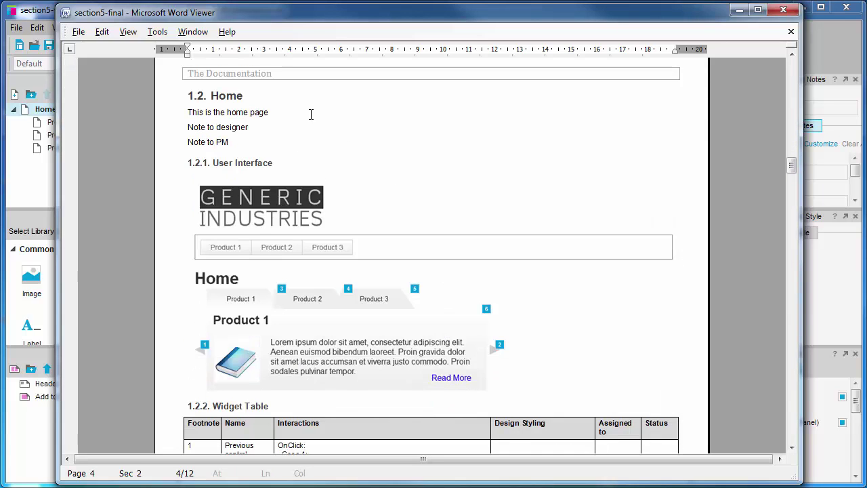
pyautogui.moveTo(189, 97); pyautogui.dragTo(240, 97)
pyautogui.click(241, 97)
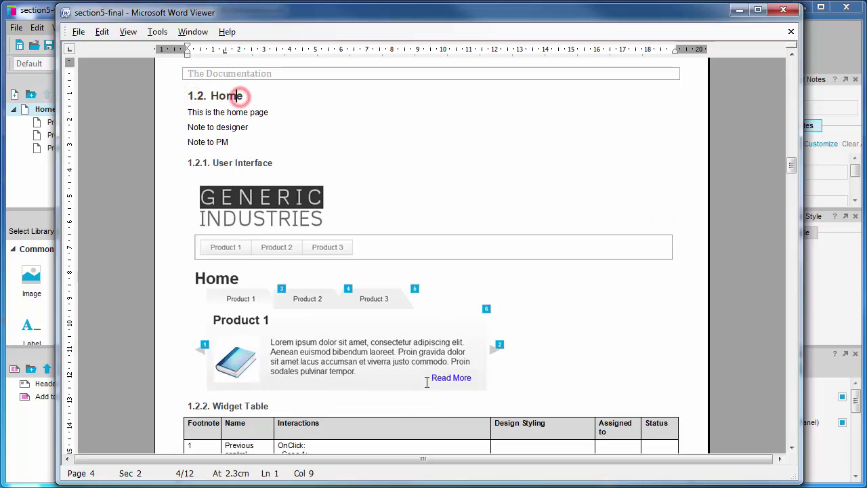
pyautogui.scroll(-1, 391, 328)
pyautogui.click(384, 293)
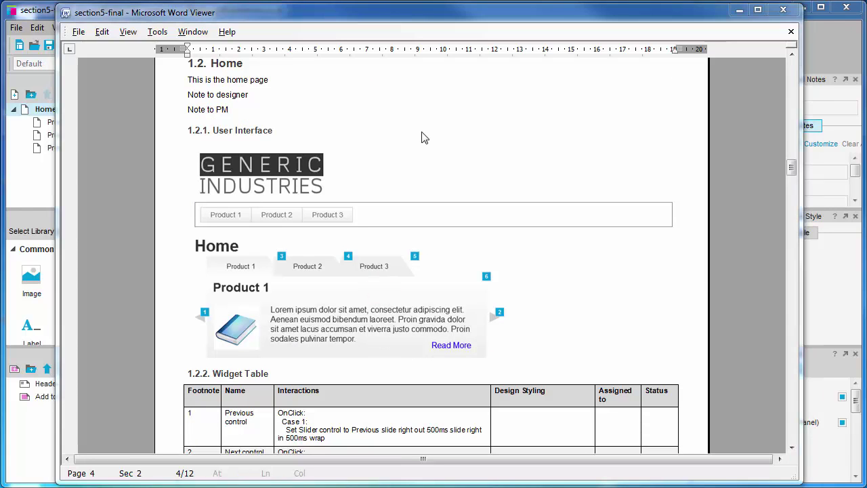
# Close the document and reopen the Visual designers generation settings in Axure.
pyautogui.click(783, 9)
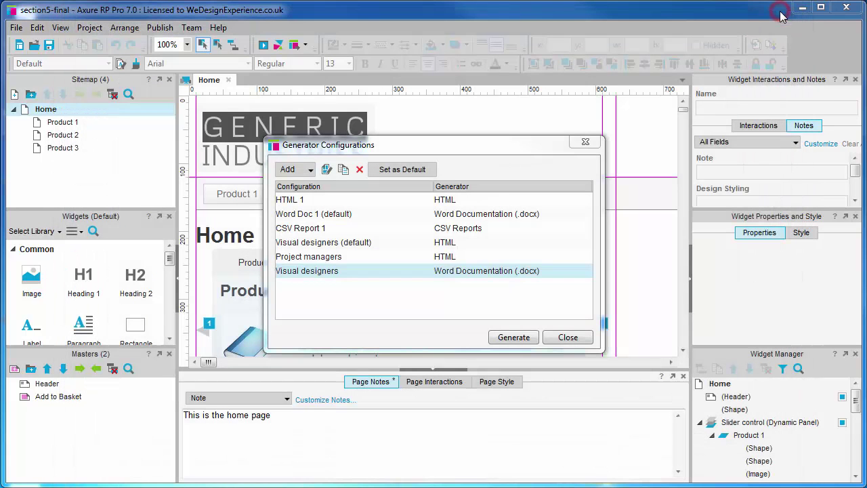
pyautogui.click(453, 149)
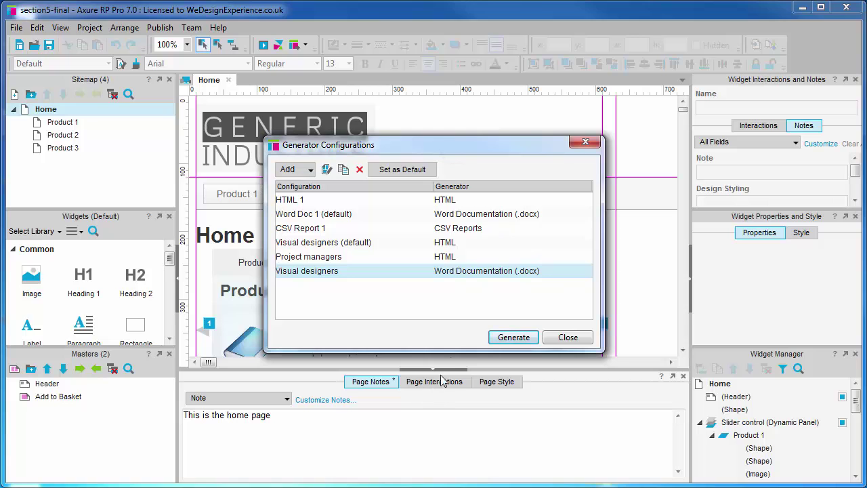
pyautogui.click(503, 340)
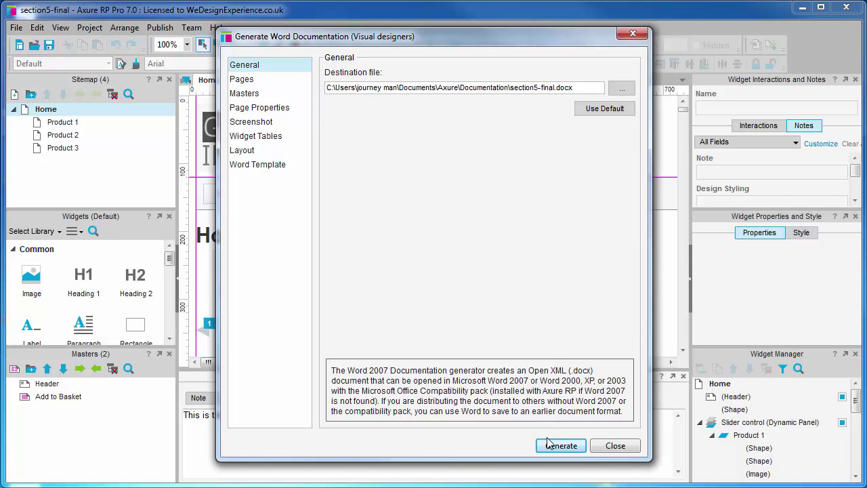
# Restrict the document's pages to Product 1, Product 2 and Product 3, then generate.
pyautogui.click(273, 80)
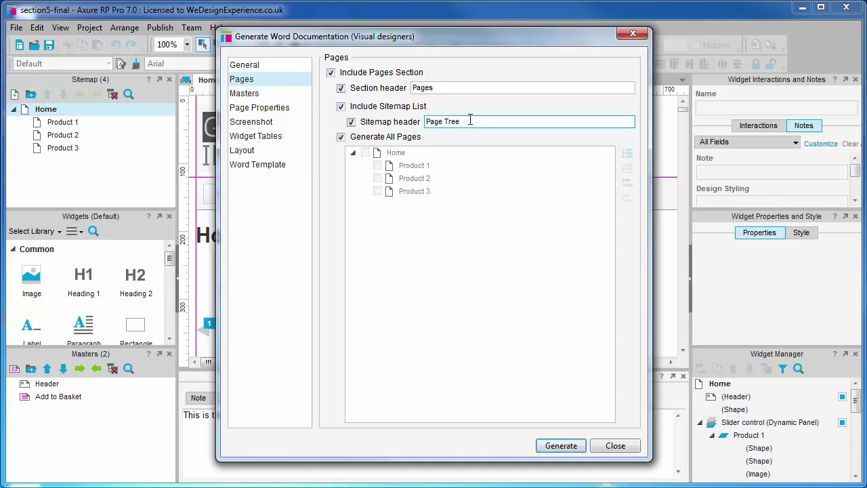
pyautogui.click(340, 138)
pyautogui.click(377, 165)
pyautogui.click(377, 178)
pyautogui.click(377, 191)
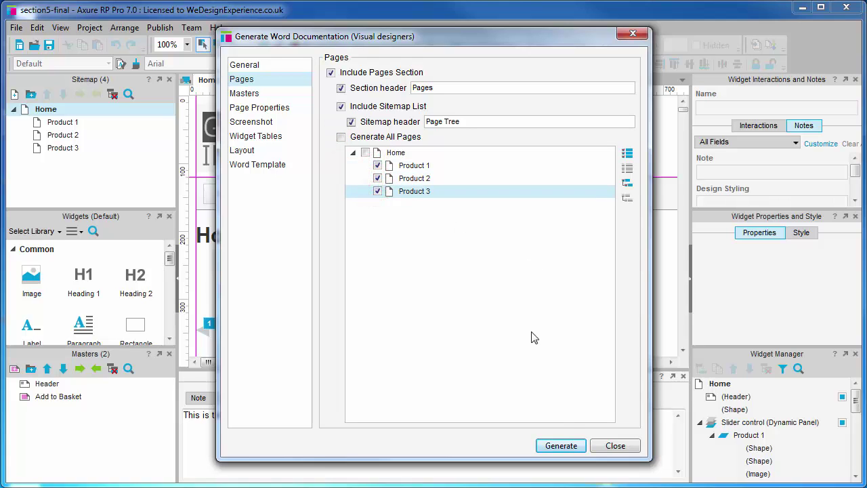
pyautogui.click(561, 445)
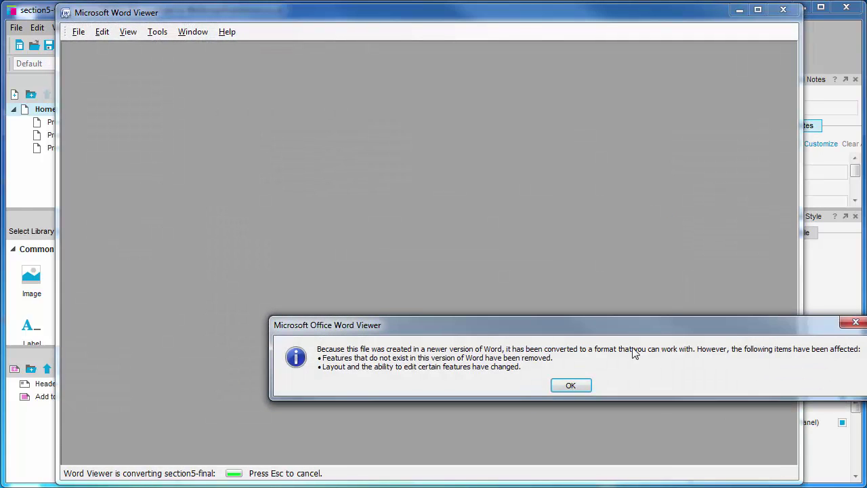
# Dismiss the compatibility notice and scroll to the 1.2 Product 1 section on page 4.
pyautogui.click(589, 383)
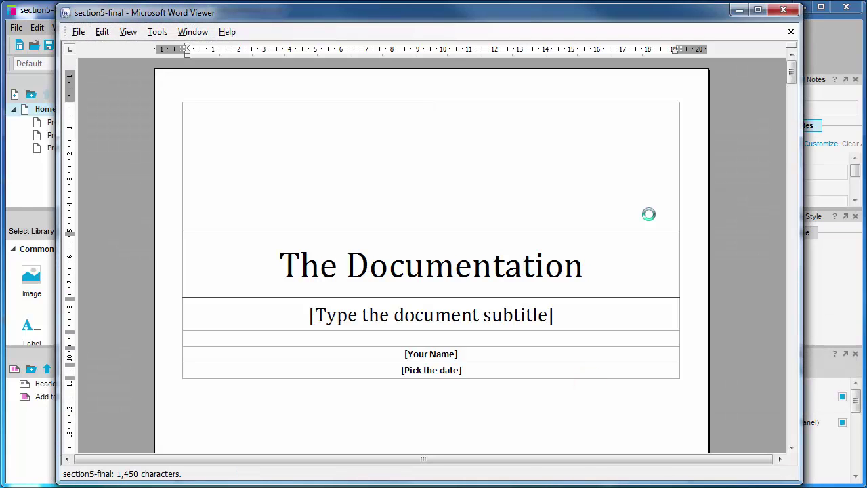
pyautogui.scroll(-8, 463, 269)
pyautogui.scroll(-20, 468, 275)
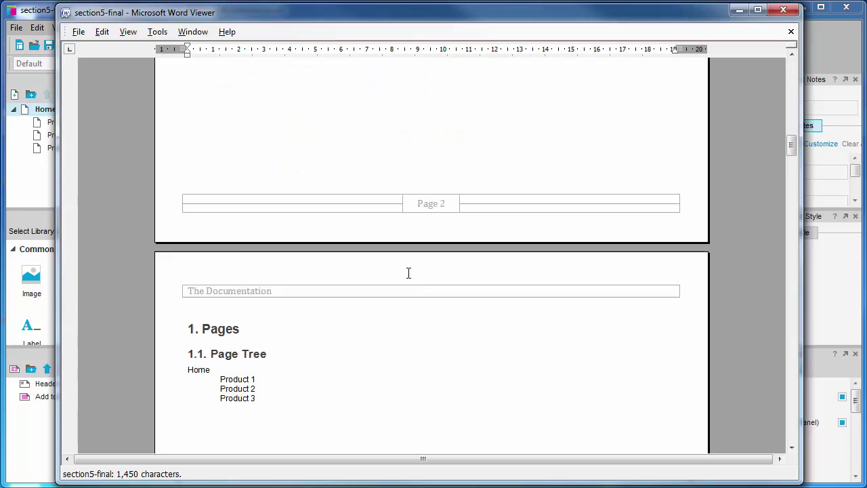
pyautogui.scroll(-20, 410, 277)
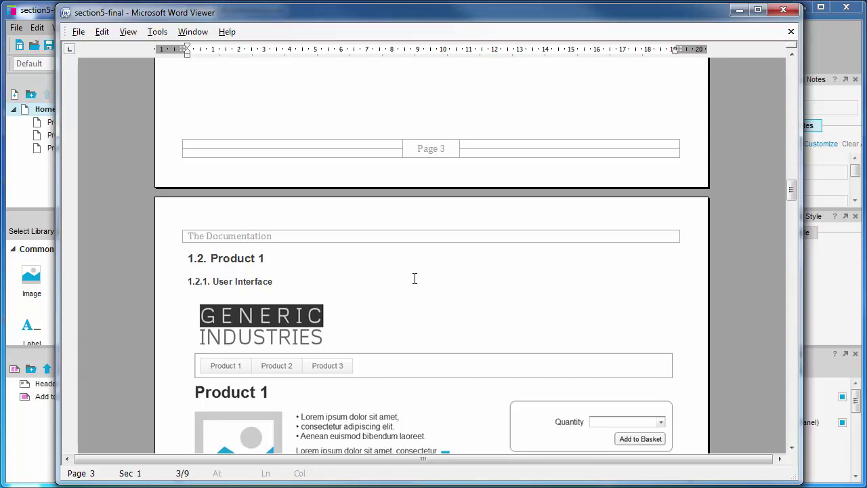
pyautogui.scroll(-4, 413, 274)
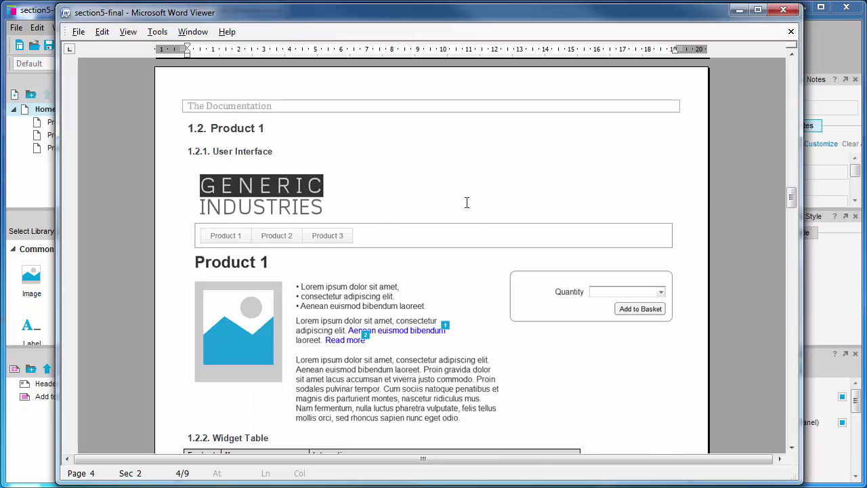
# Reset Visual designers pages to Home with Generate All Pages, then show the Masters settings.
pyautogui.click(49, 13)
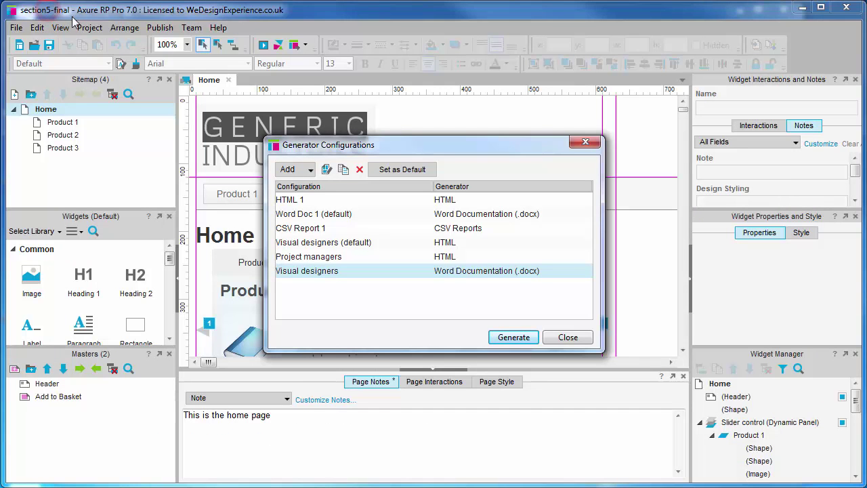
pyautogui.click(516, 337)
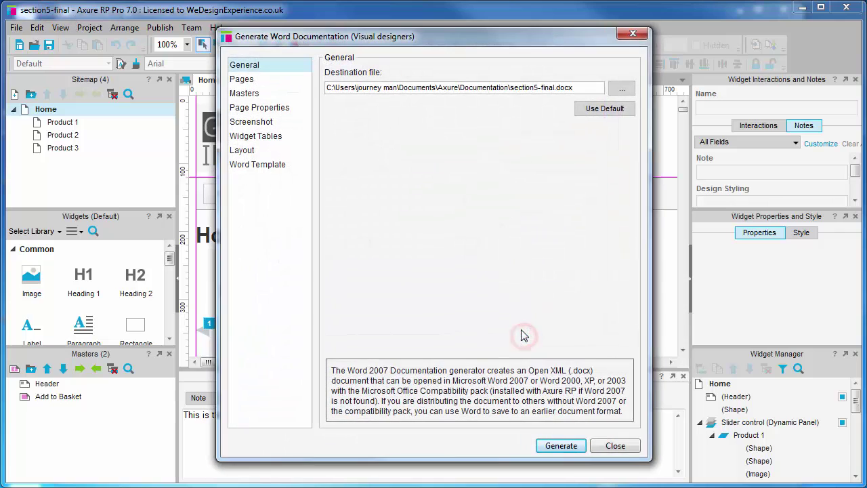
pyautogui.click(251, 78)
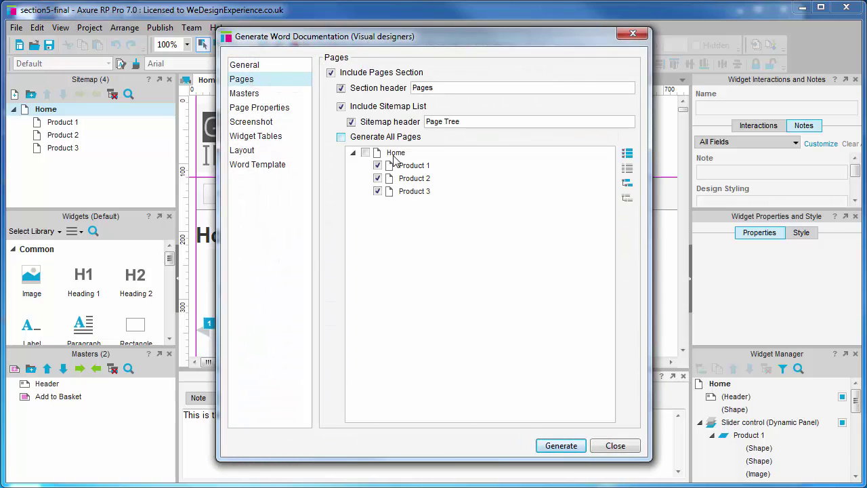
pyautogui.click(365, 153)
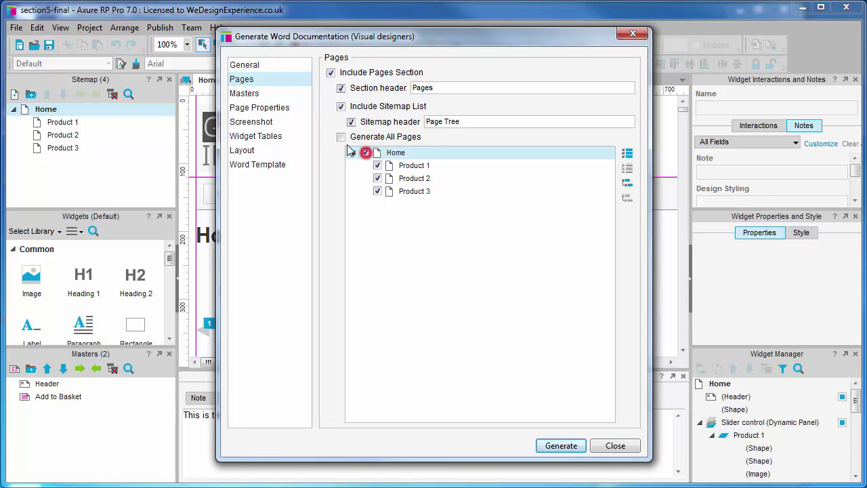
pyautogui.click(341, 137)
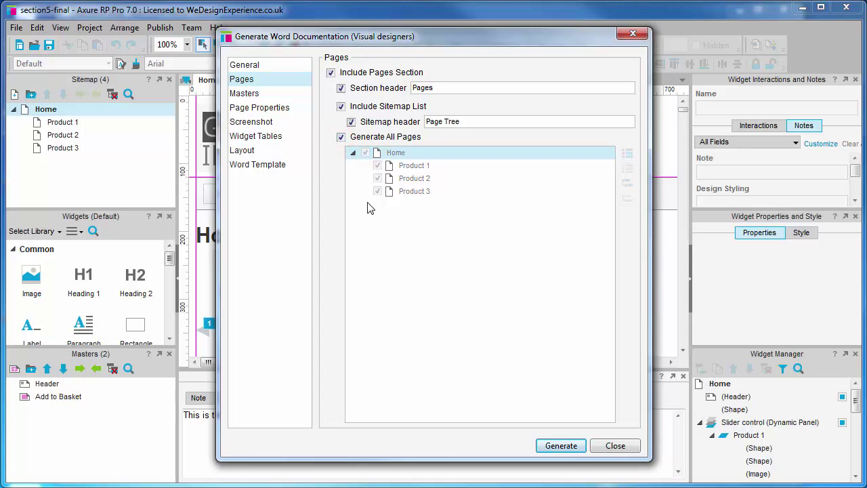
pyautogui.click(271, 93)
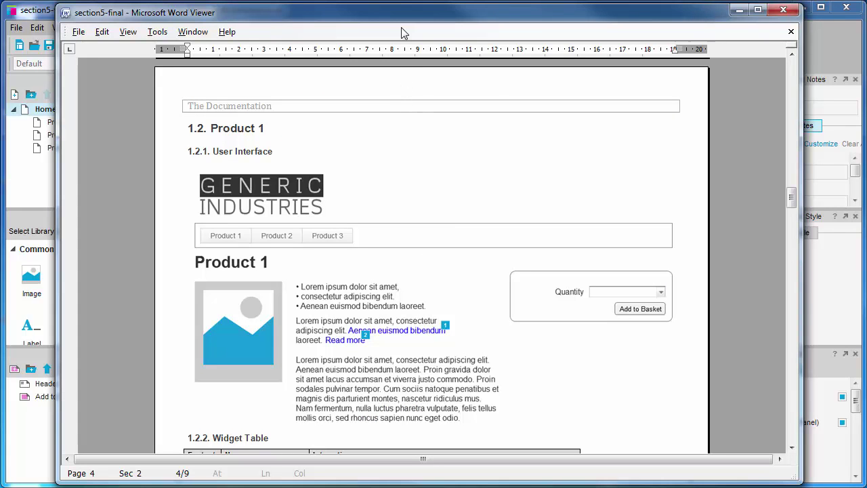
# Bring Word Viewer forward and scroll to the 2. Masters chapter heading.
pyautogui.click(403, 21)
pyautogui.scroll(-20, 429, 264)
pyautogui.scroll(-20, 429, 266)
pyautogui.scroll(-4, 419, 292)
pyautogui.doubleClick(249, 179)
pyautogui.click(223, 199)
pyautogui.click(259, 198)
# Scroll through the Header and Add to Basket master sections and their screenshots.
pyautogui.scroll(-4, 261, 262)
pyautogui.scroll(-20, 261, 262)
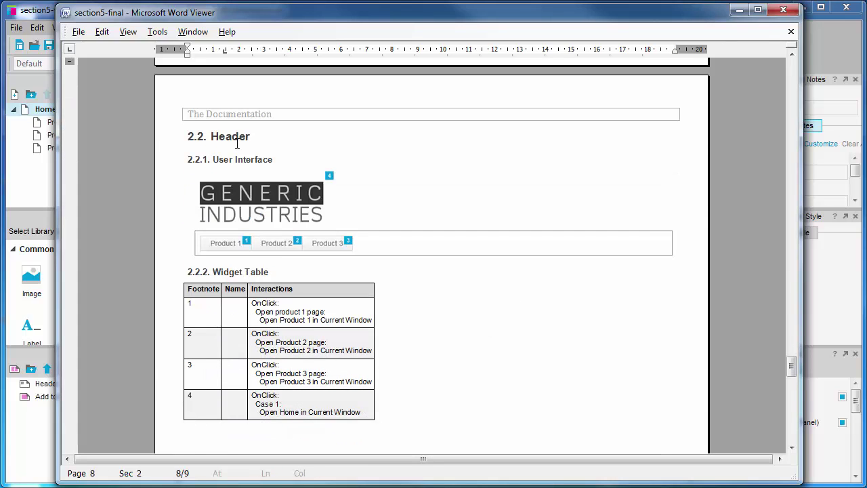
pyautogui.scroll(-20, 491, 364)
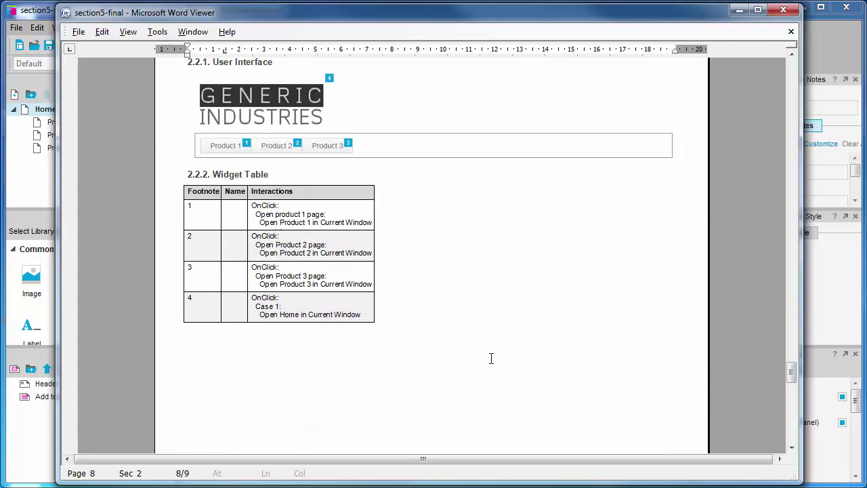
pyautogui.scroll(-4, 489, 359)
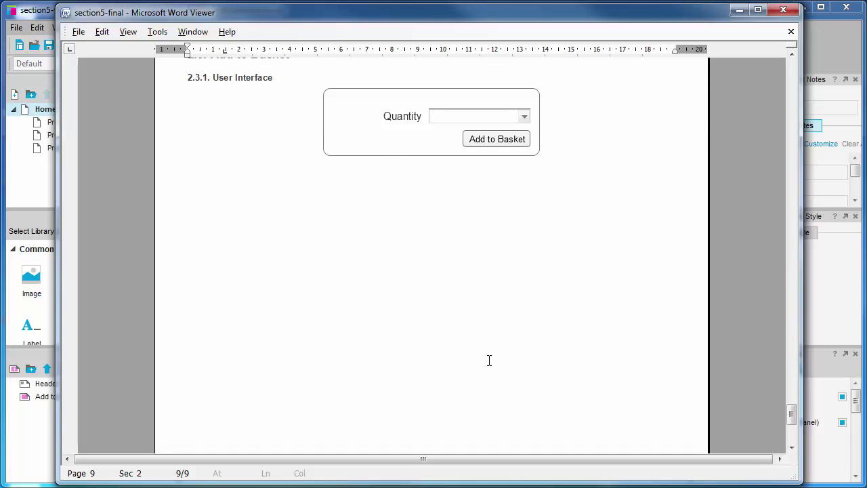
pyautogui.scroll(2, 489, 360)
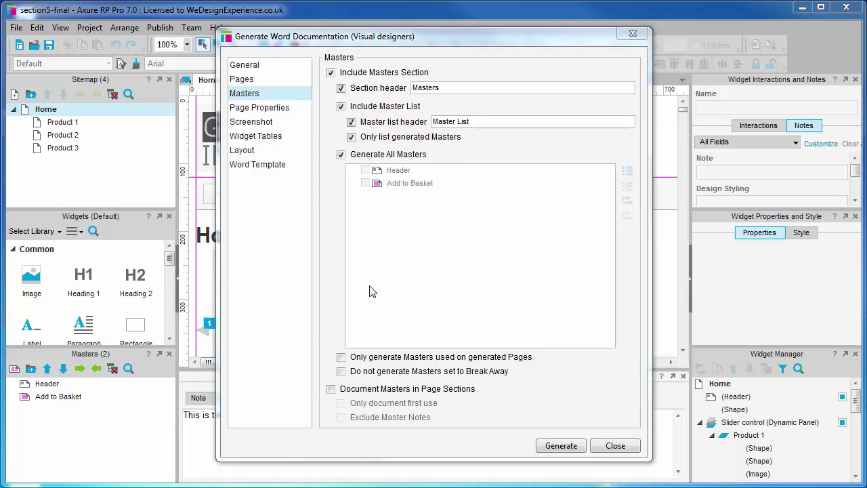
# Leave Document Masters in Page Sections unticked and show the Page Properties settings.
pyautogui.click(331, 389)
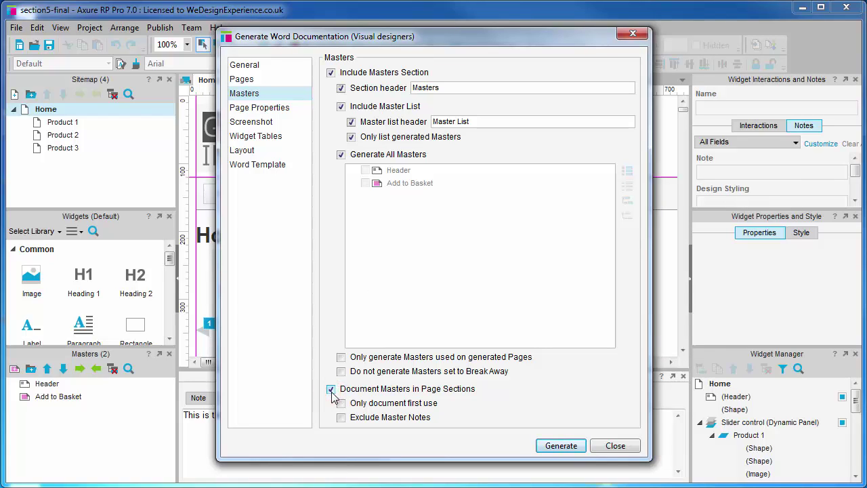
pyautogui.click(331, 389)
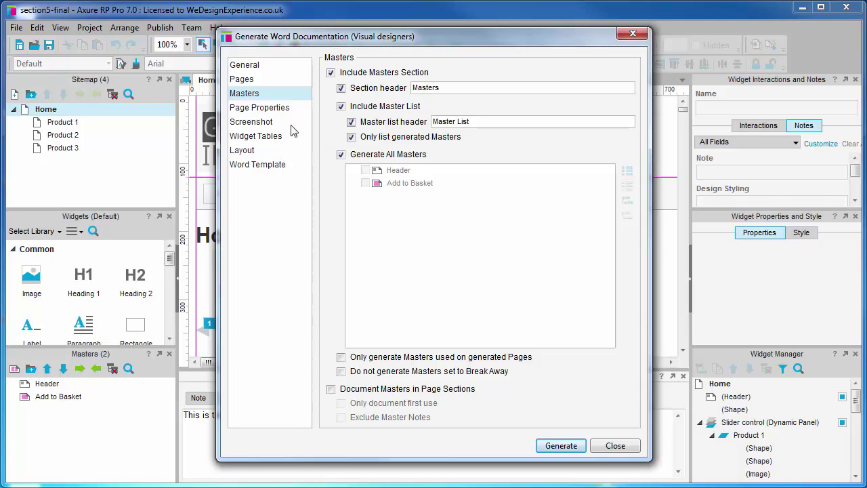
pyautogui.click(268, 109)
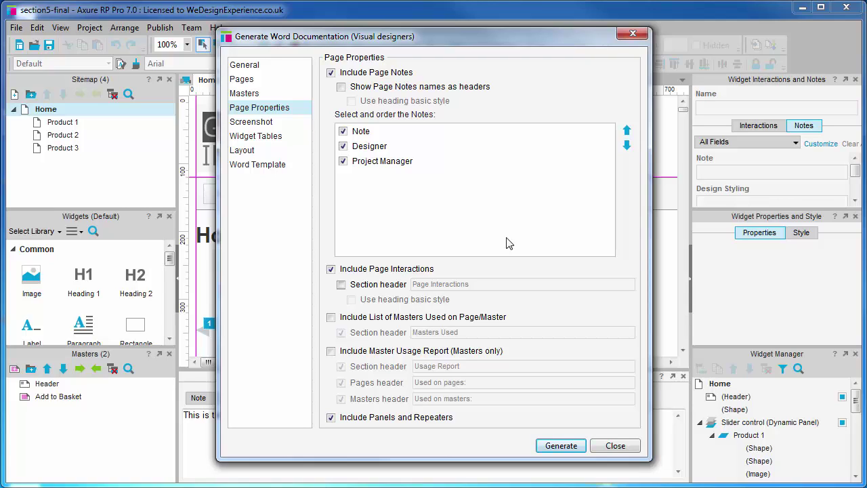
# Keep only Designer page notes, excluding Note, Project Manager and page interactions.
pyautogui.click(344, 132)
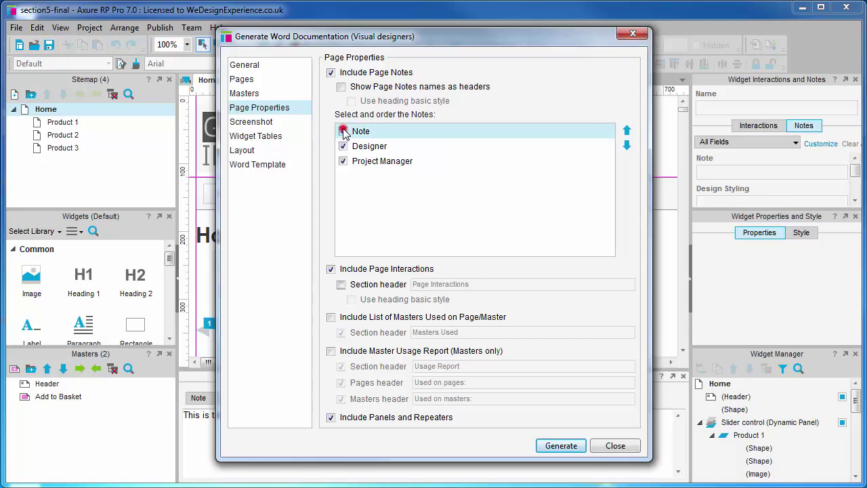
pyautogui.click(343, 161)
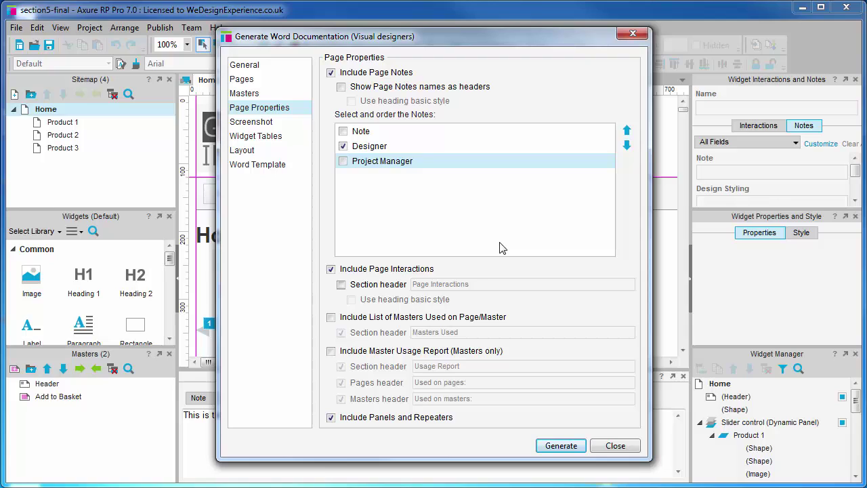
pyautogui.click(332, 269)
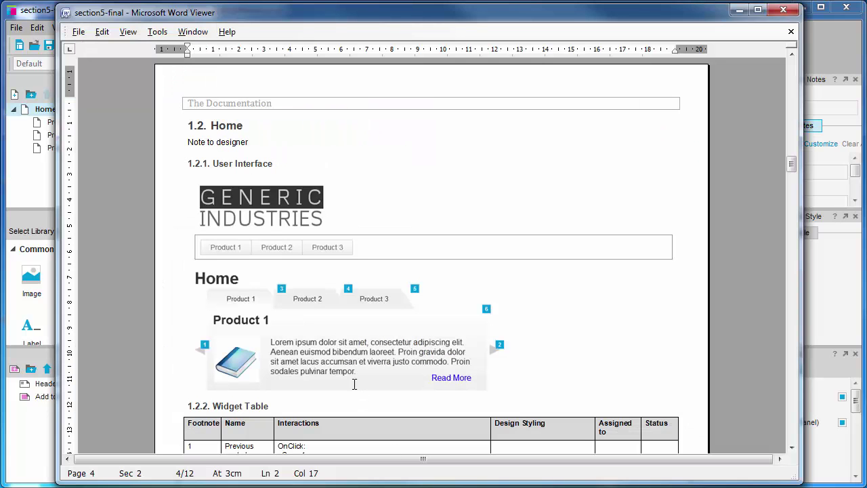
# Check the Note to designer line in Word Viewer, then bring up Axure's Screenshot settings.
pyautogui.tripleClick(254, 139)
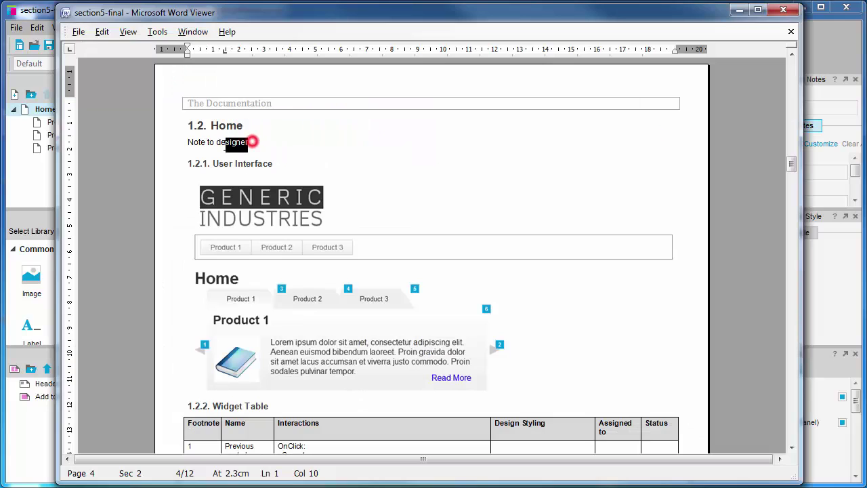
pyautogui.click(250, 142)
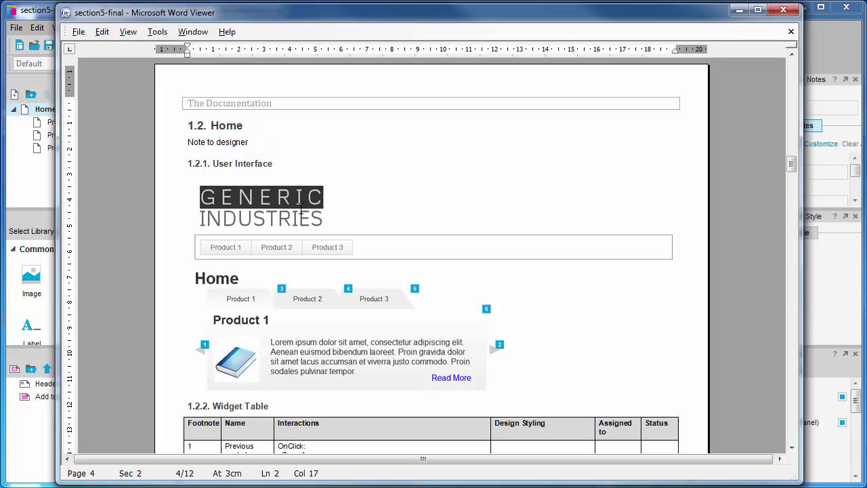
pyautogui.click(739, 11)
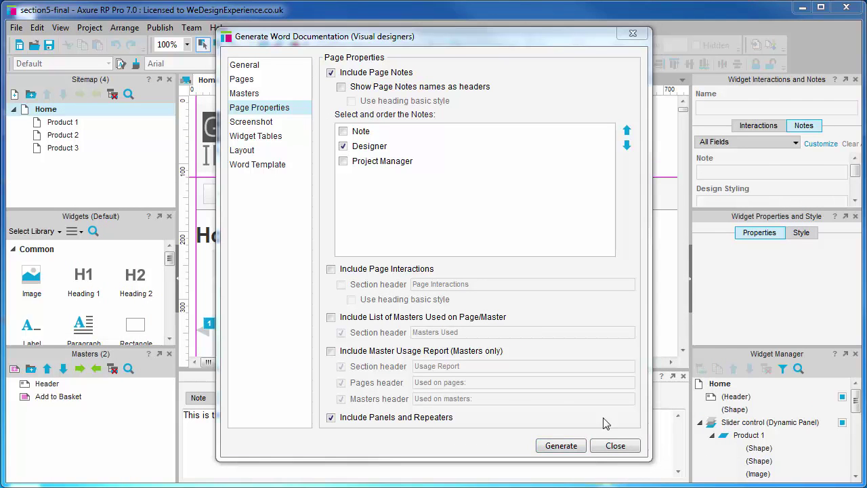
pyautogui.click(393, 33)
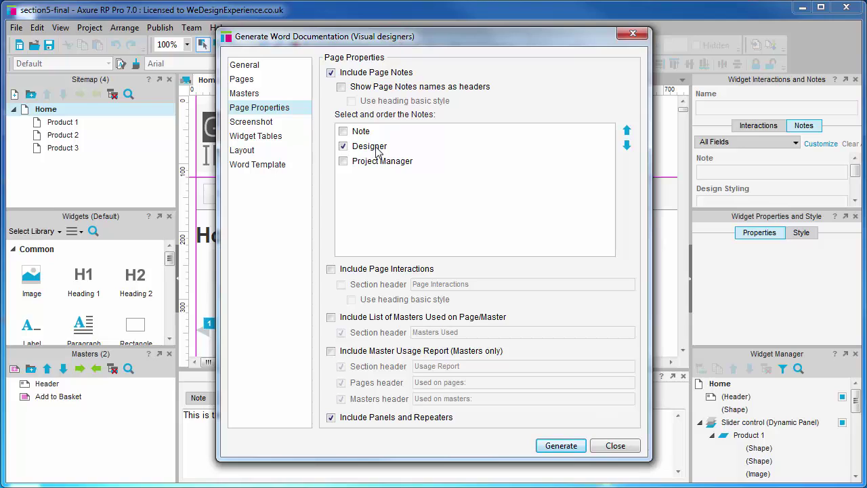
pyautogui.click(265, 122)
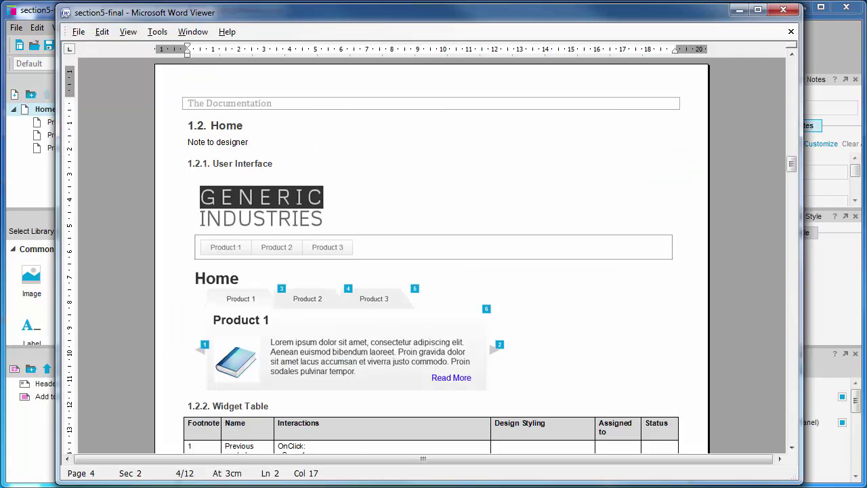
# Scroll through the Home page's screenshot and widget table, then minimize Word Viewer.
pyautogui.scroll(-3, 388, 210)
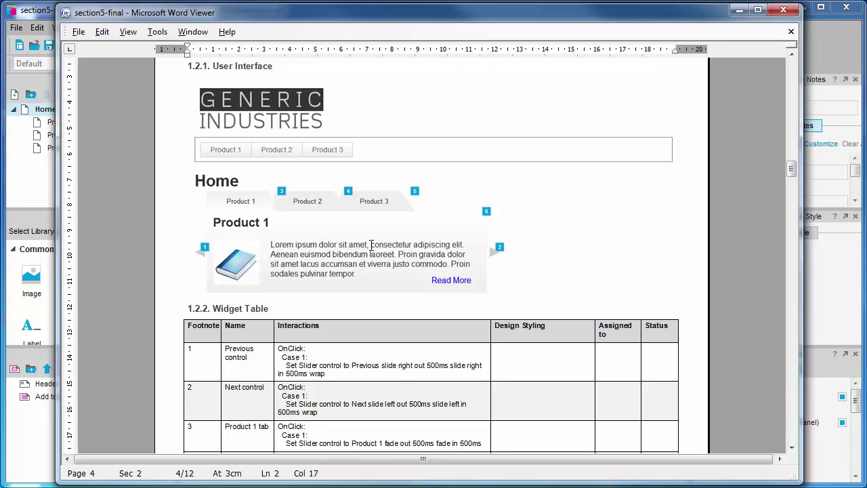
pyautogui.scroll(-1, 371, 244)
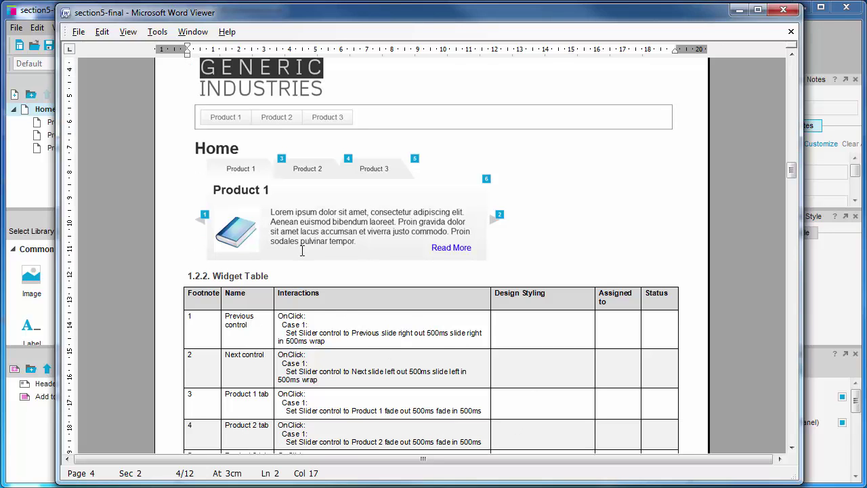
pyautogui.scroll(1, 345, 315)
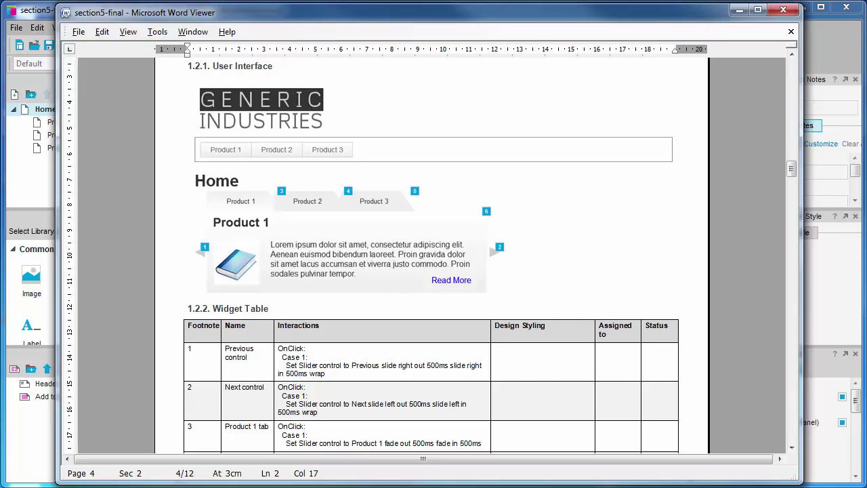
pyautogui.click(736, 11)
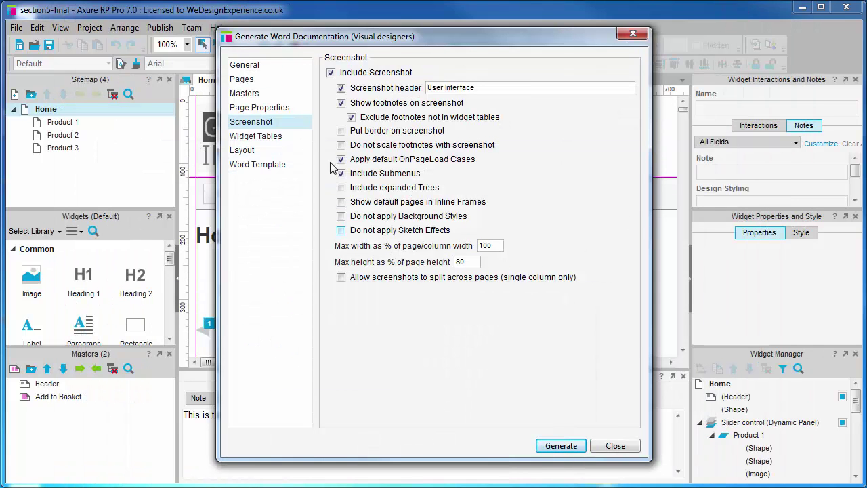
# Drop the Interactions, Note and Assigned to columns from the widget table.
pyautogui.click(266, 136)
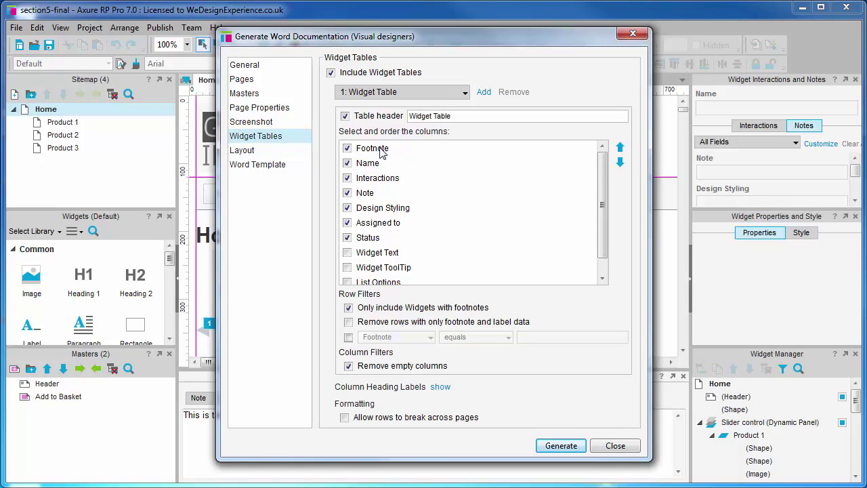
pyautogui.click(347, 178)
pyautogui.click(347, 193)
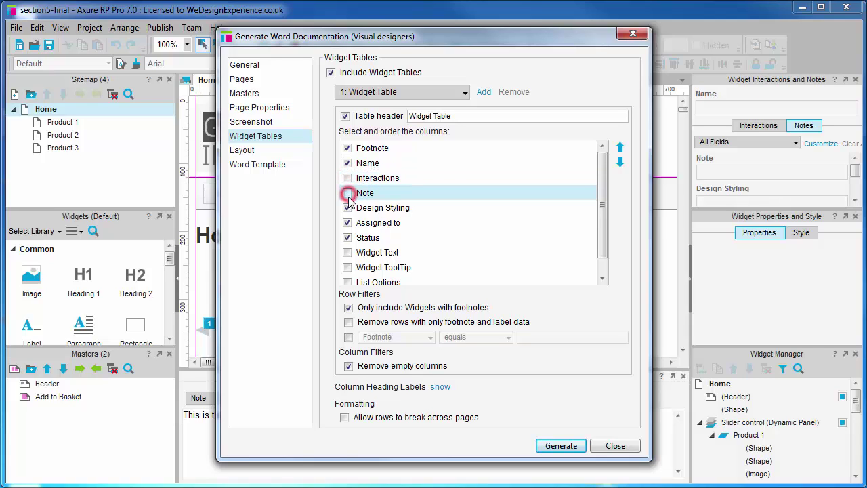
pyautogui.click(348, 222)
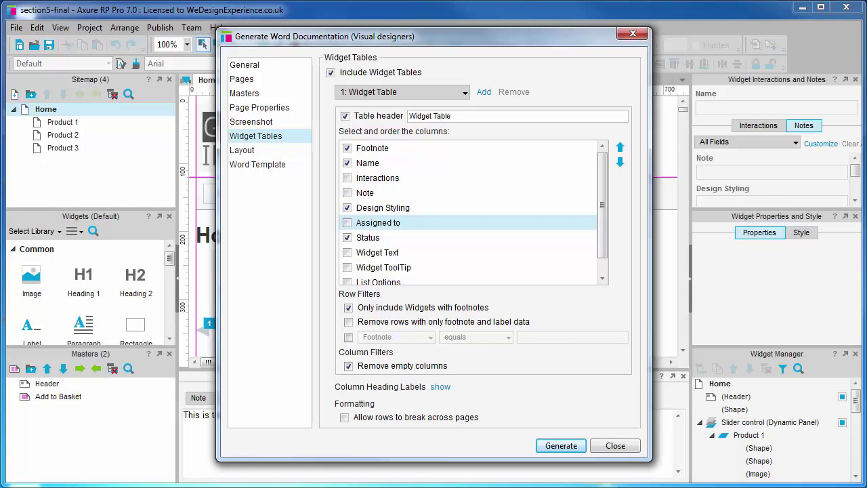
# Remove rows with only footnote and label data, then regenerate the Word document.
pyautogui.click(464, 40)
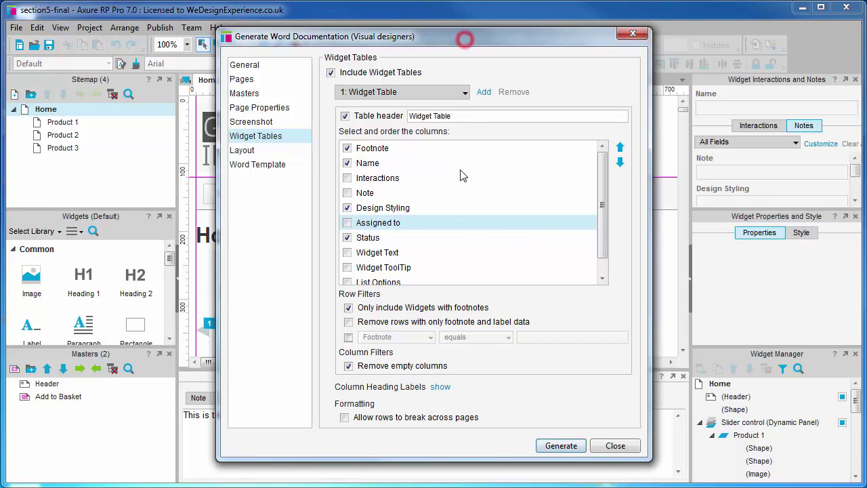
pyautogui.click(349, 324)
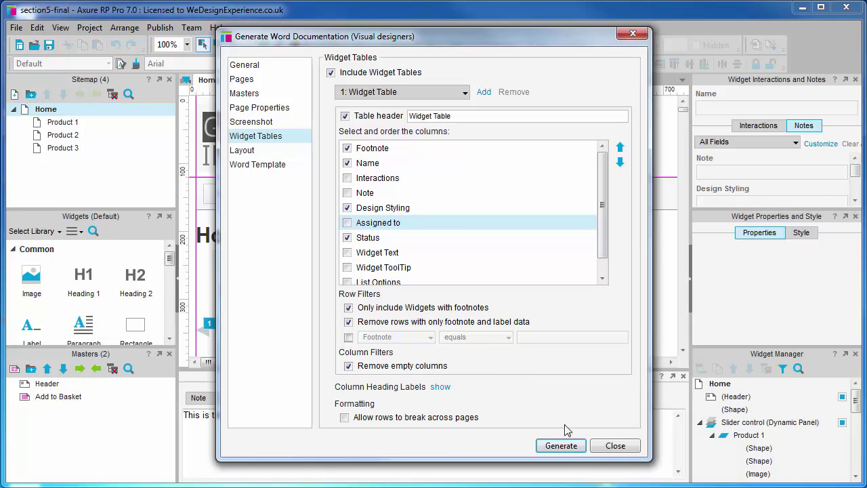
pyautogui.click(561, 446)
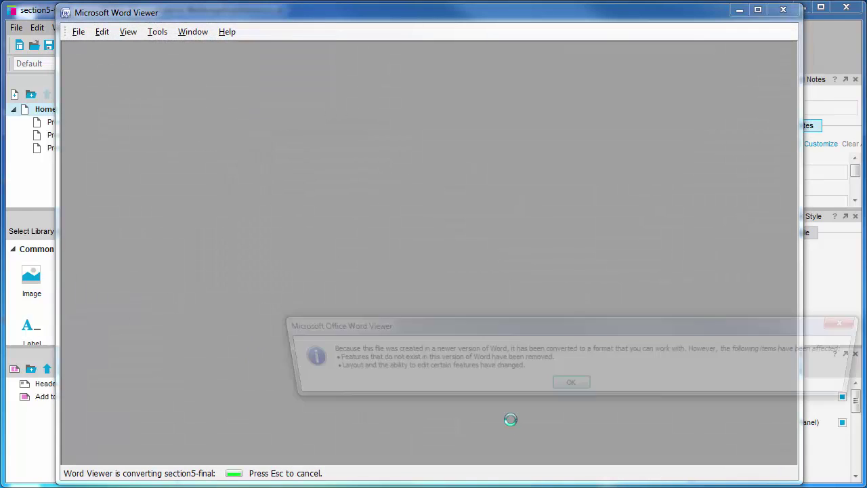
# Dismiss the conversion notice, confirm the Home widget table lists only Slider, then minimize Word Viewer.
pyautogui.click(576, 384)
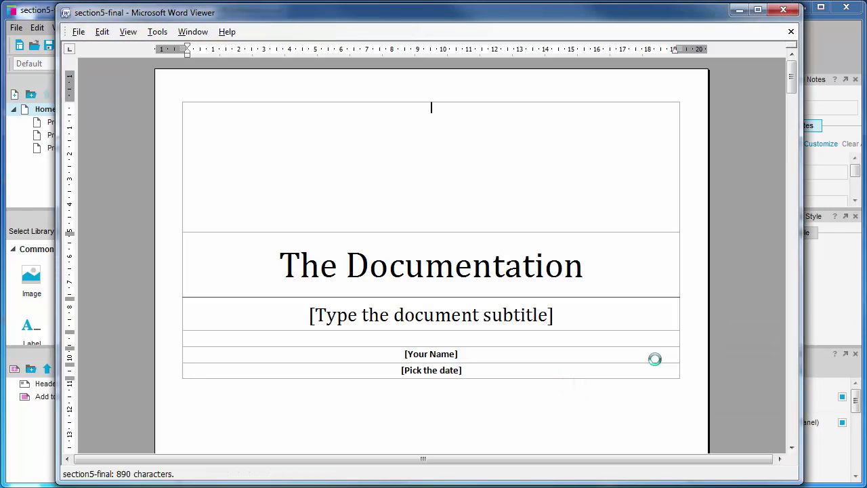
pyautogui.scroll(-12, 535, 173)
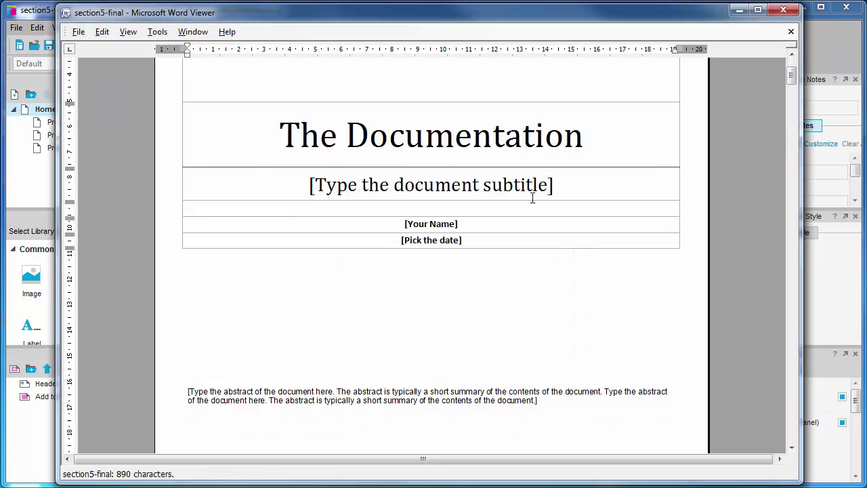
pyautogui.scroll(-15, 504, 189)
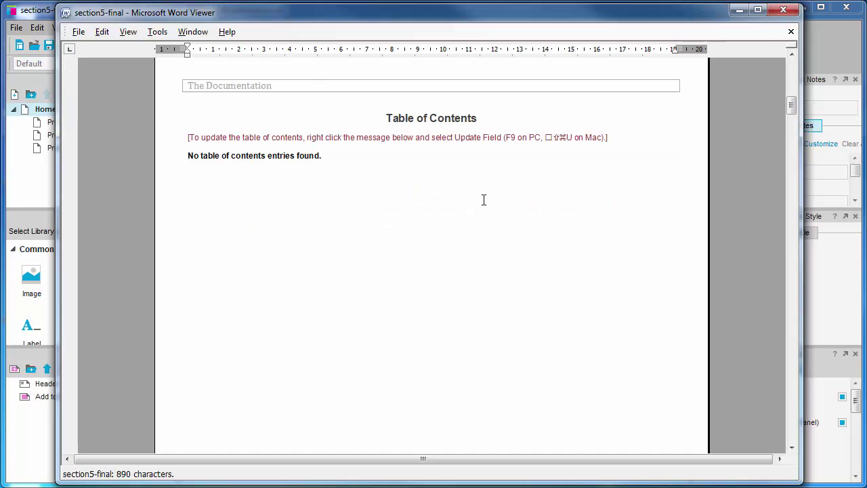
pyautogui.scroll(-15, 465, 272)
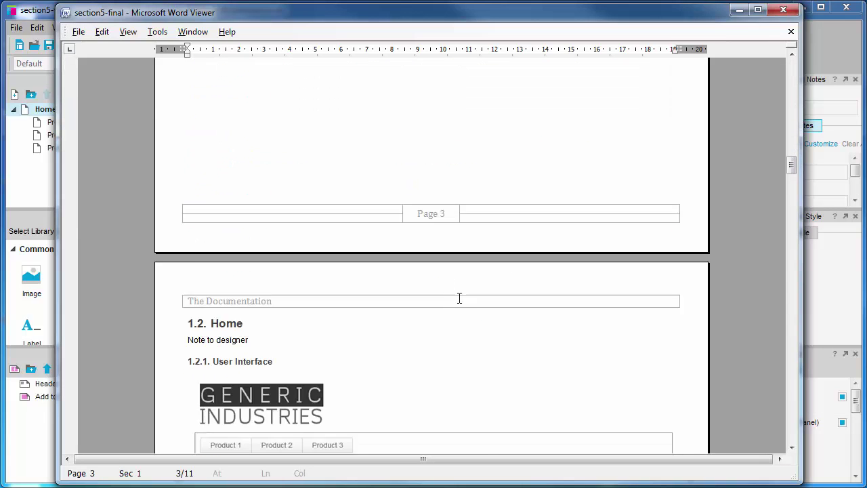
pyautogui.scroll(1, 458, 331)
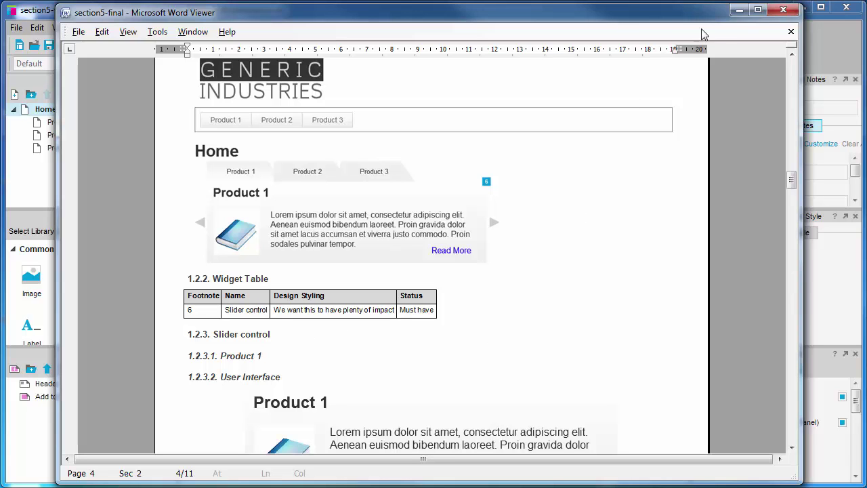
pyautogui.click(739, 10)
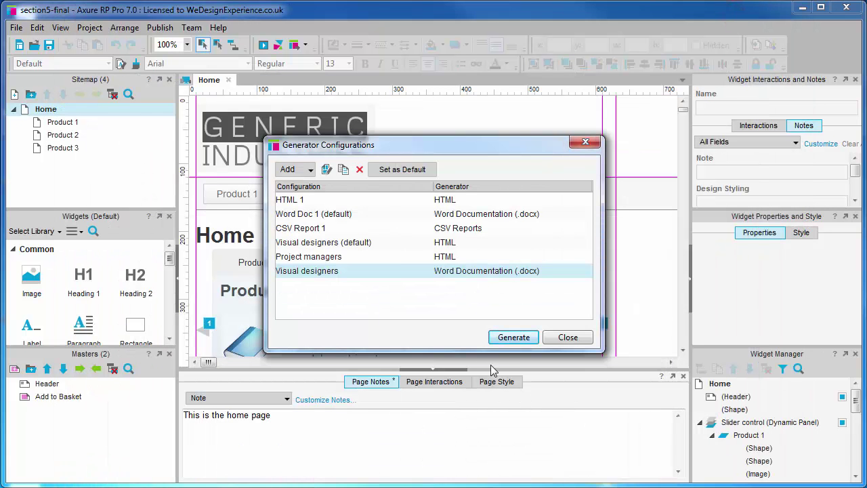
# Set the Visual designers layout to two columns with a 65% left column.
pyautogui.click(513, 337)
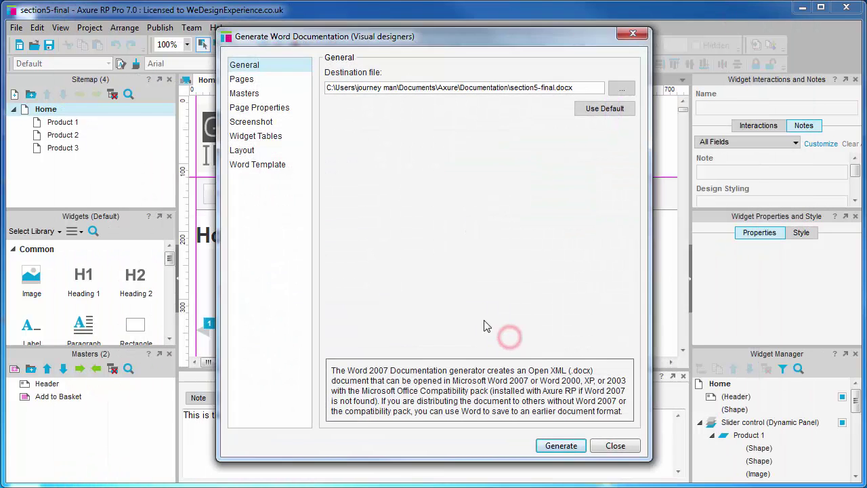
pyautogui.click(260, 150)
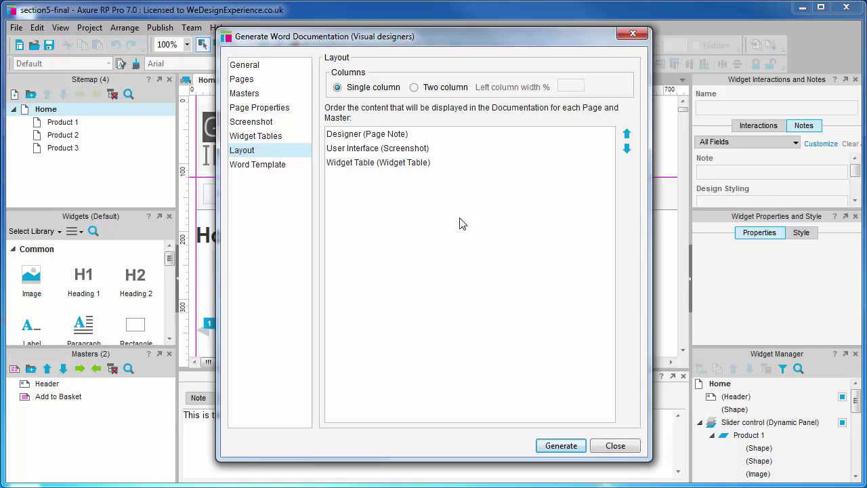
pyautogui.click(414, 89)
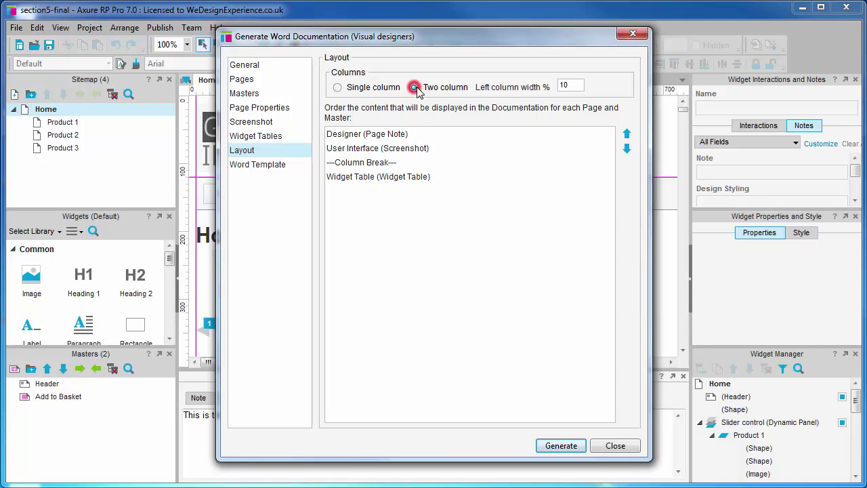
pyautogui.moveTo(573, 85); pyautogui.dragTo(553, 86)
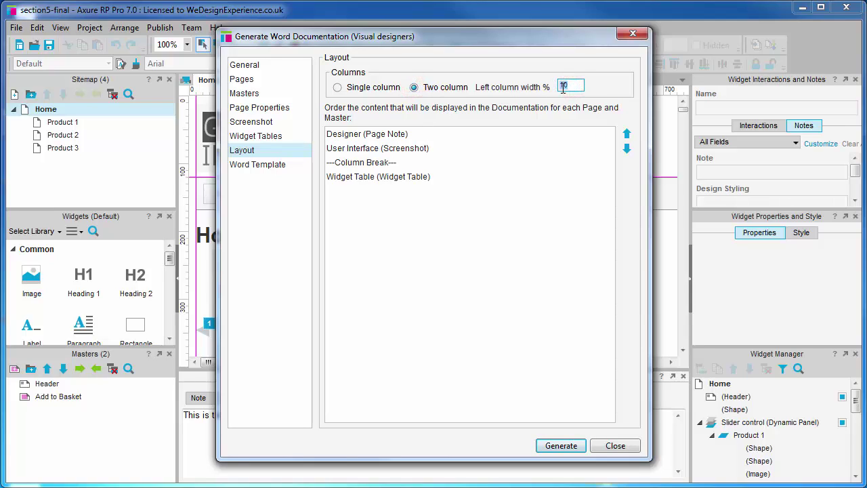
pyautogui.write('65')
# Move the Designer (Page Note) entry down two places, below the column break.
pyautogui.click(364, 135)
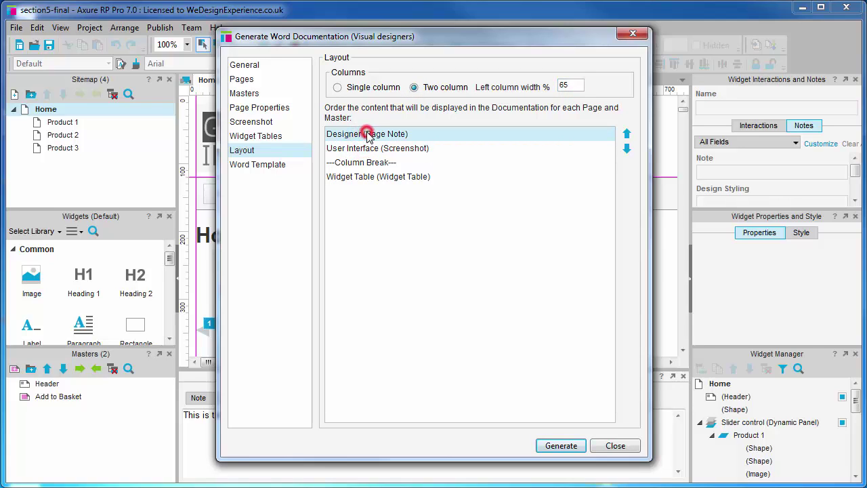
pyautogui.click(626, 149)
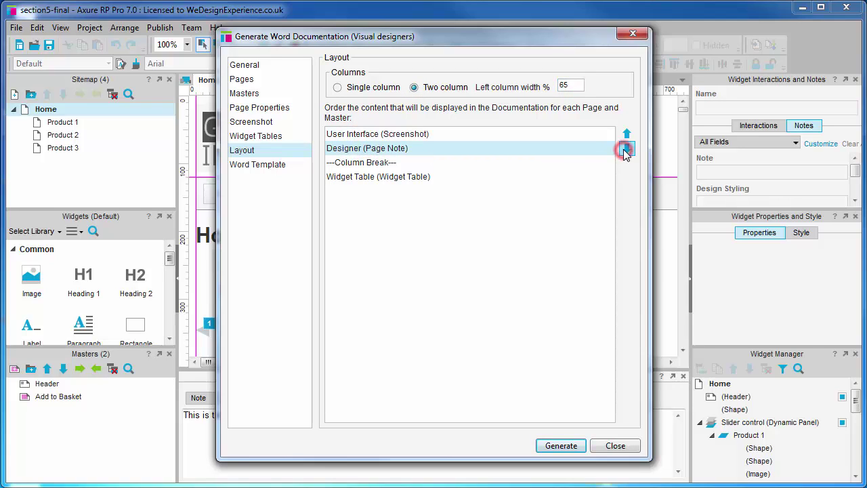
pyautogui.click(625, 149)
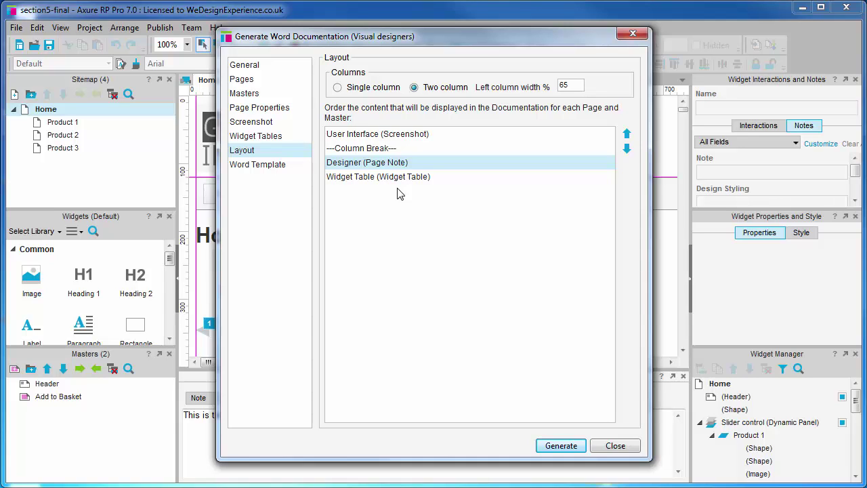
pyautogui.click(280, 165)
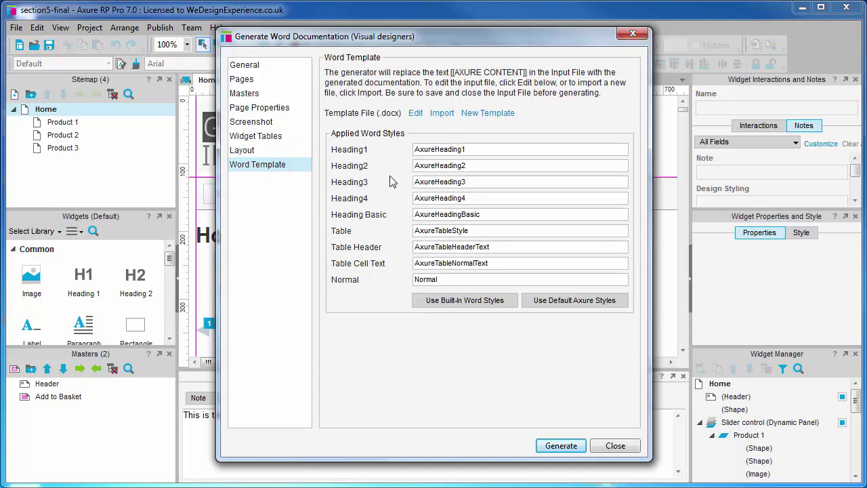